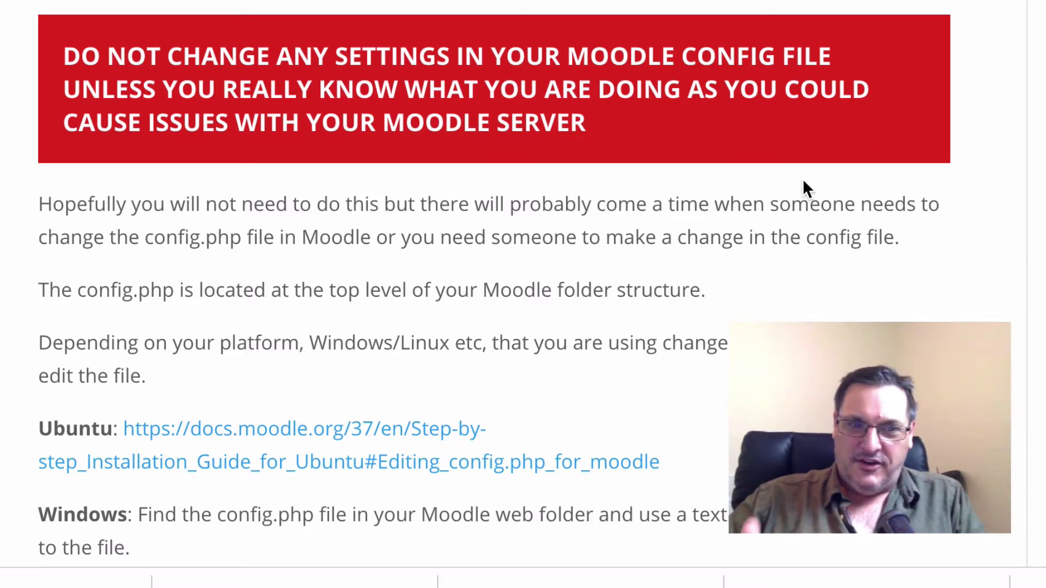
Jump to config.php in the moodle folder list, just after config-dist.php
scroll(803, 179, down, 4)
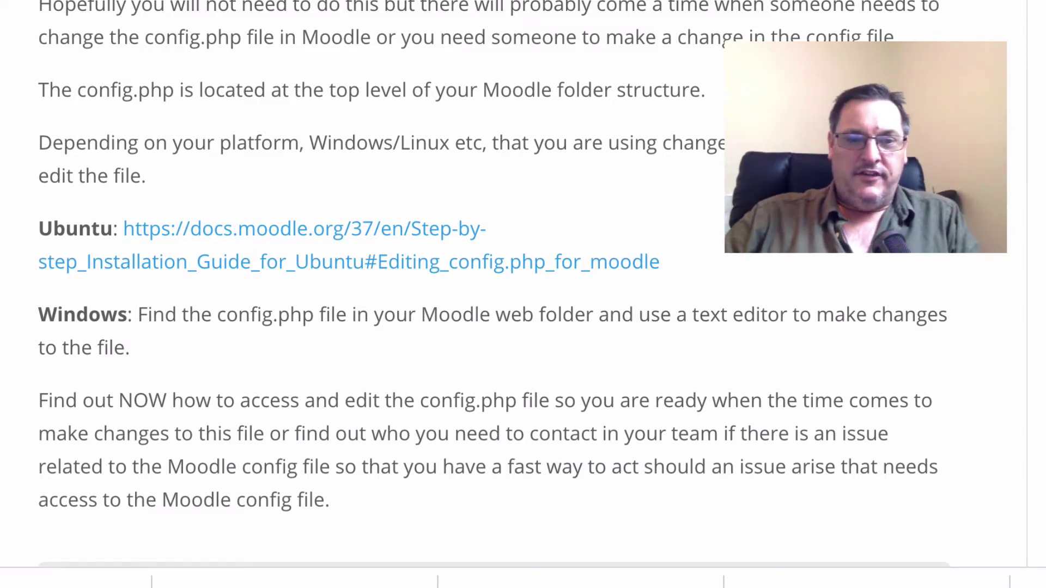
scroll(490, 295, down, 2)
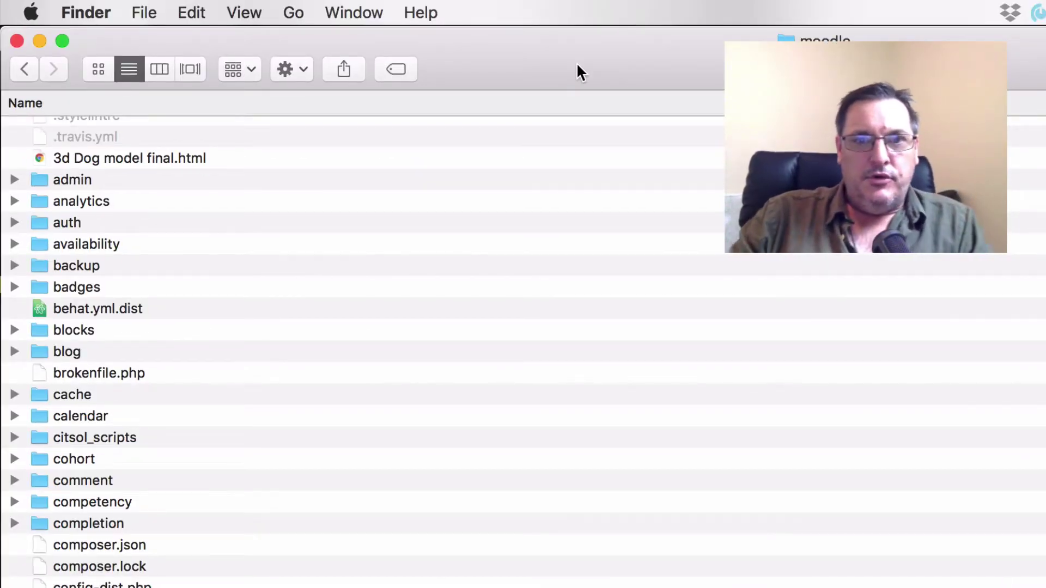
text(config.php)
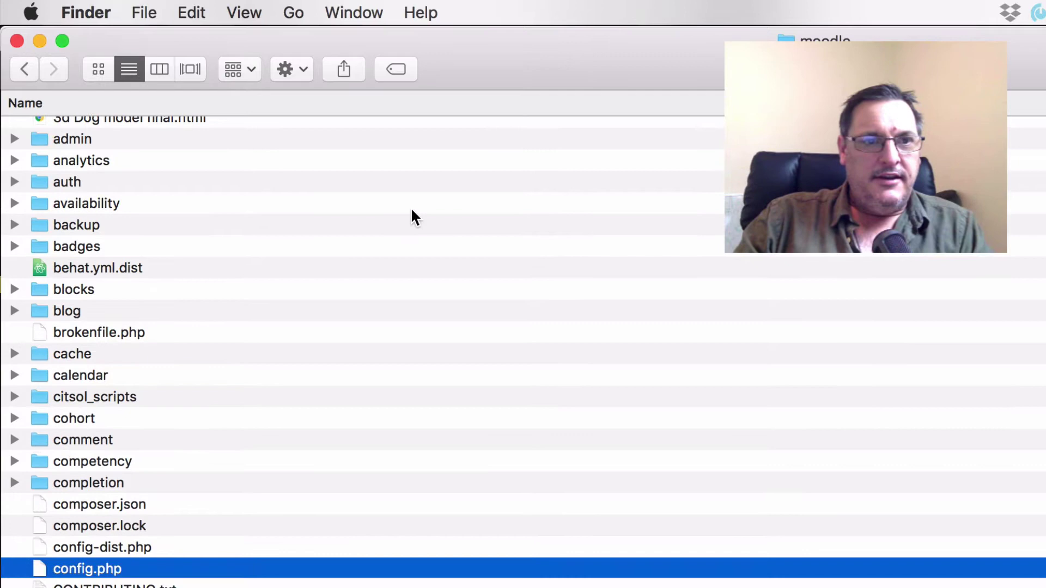
scroll(61, 157, up, 1)
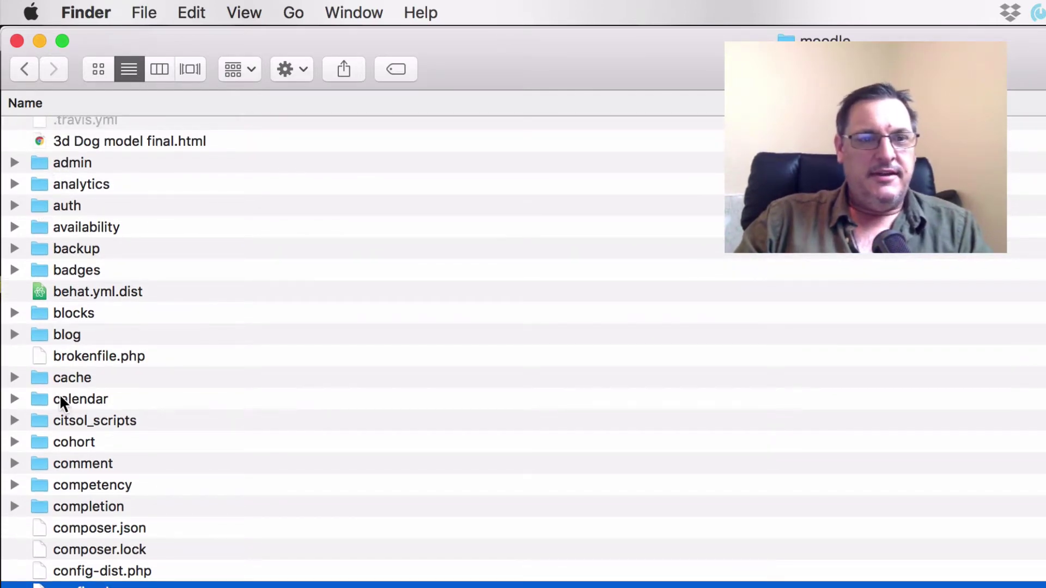
scroll(61, 396, down, 2)
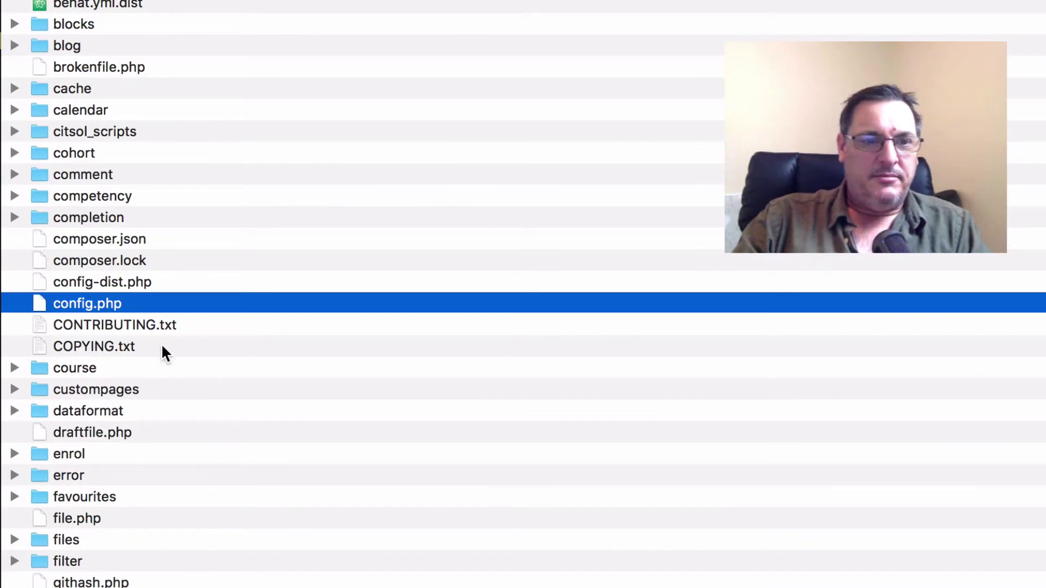
scroll(86, 144, up, 4)
scroll(86, 144, down, 4)
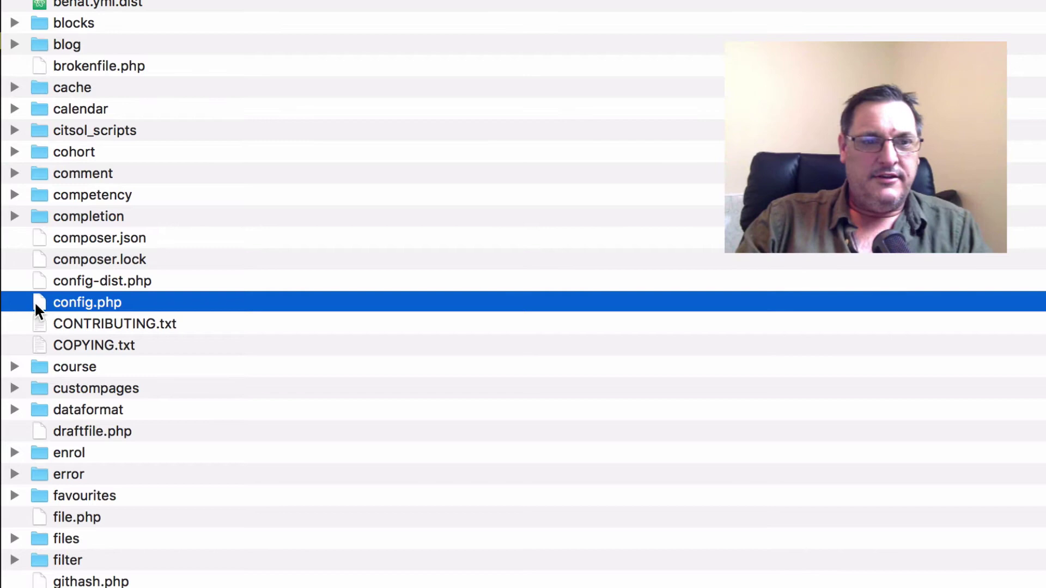
Open config.php in Sublime Text and highlight the dbtype, dblibrary and dbhost (localhost) settings
double_click(84, 303)
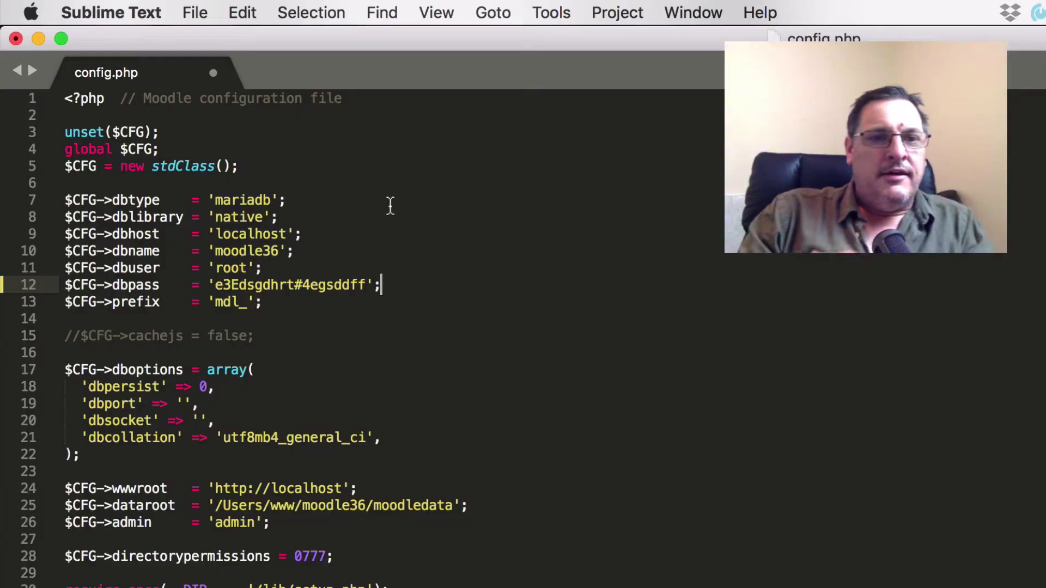
click(385, 200)
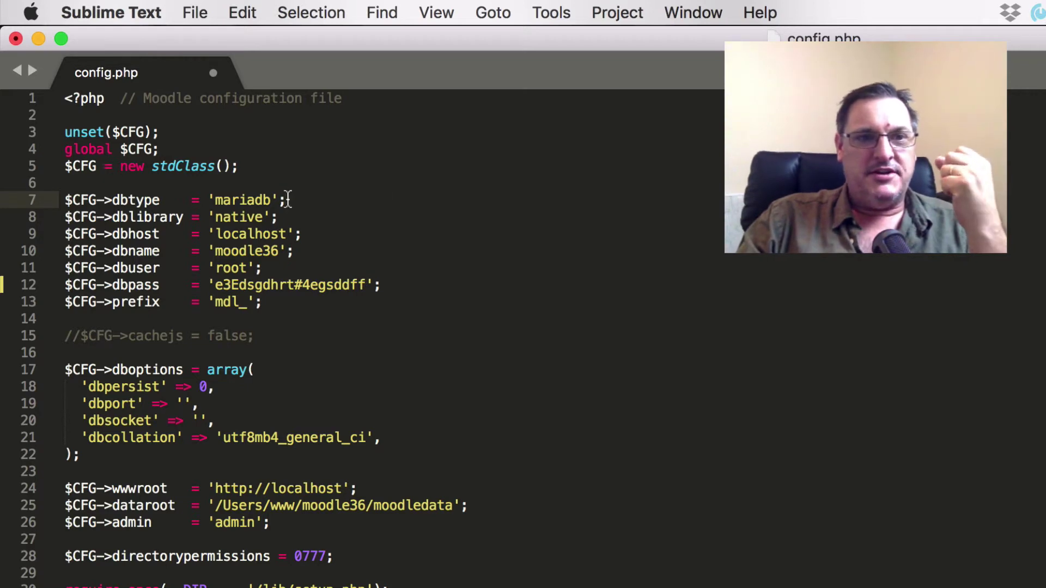
mouse_move(75, 197)
mouse_down()
mouse_move(280, 196)
mouse_move(64, 199)
mouse_up()
key(Up)
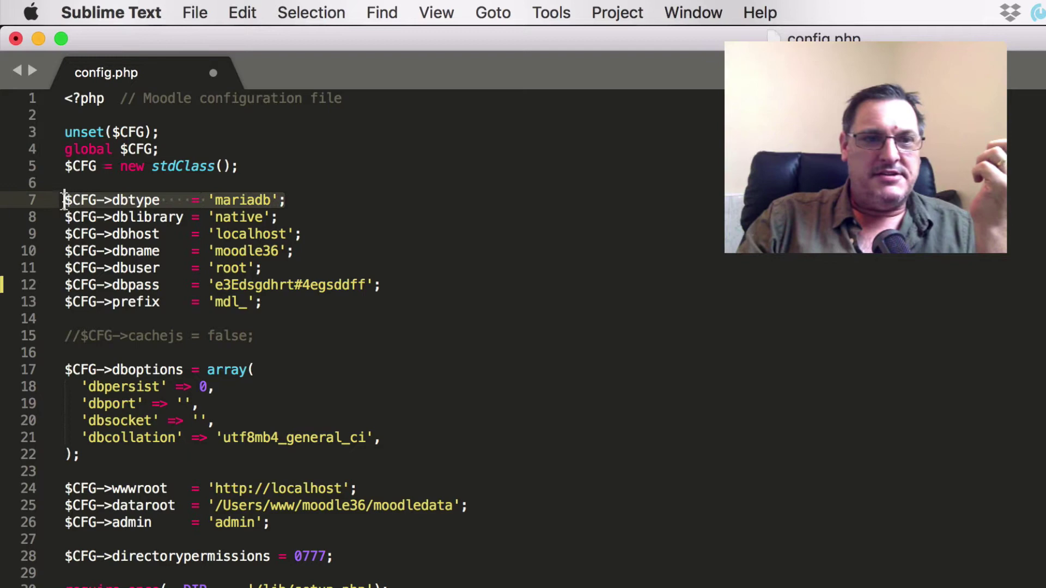
drag(292, 217, 51, 217)
drag(322, 233, 64, 234)
click(256, 219)
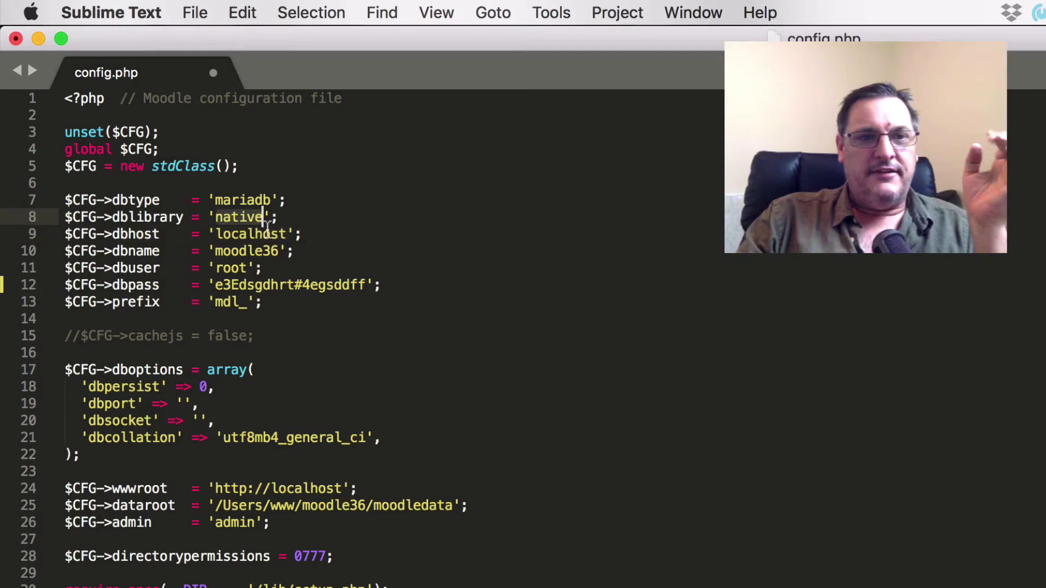
double_click(254, 234)
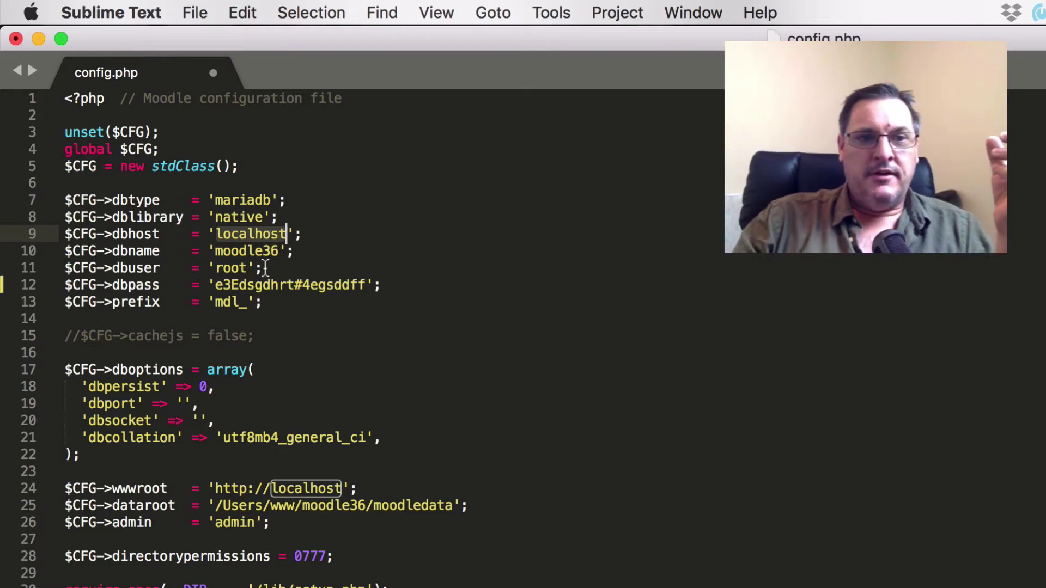
Highlight the database name moodle36, user root, the password value and the mdl_ prefix line
double_click(273, 251)
click(298, 249)
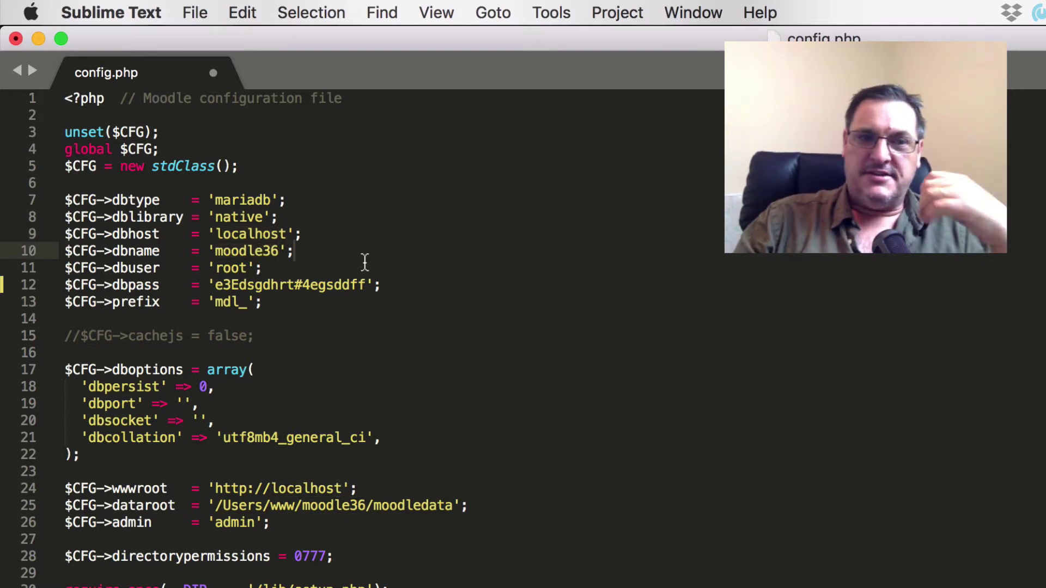
double_click(235, 267)
double_click(268, 285)
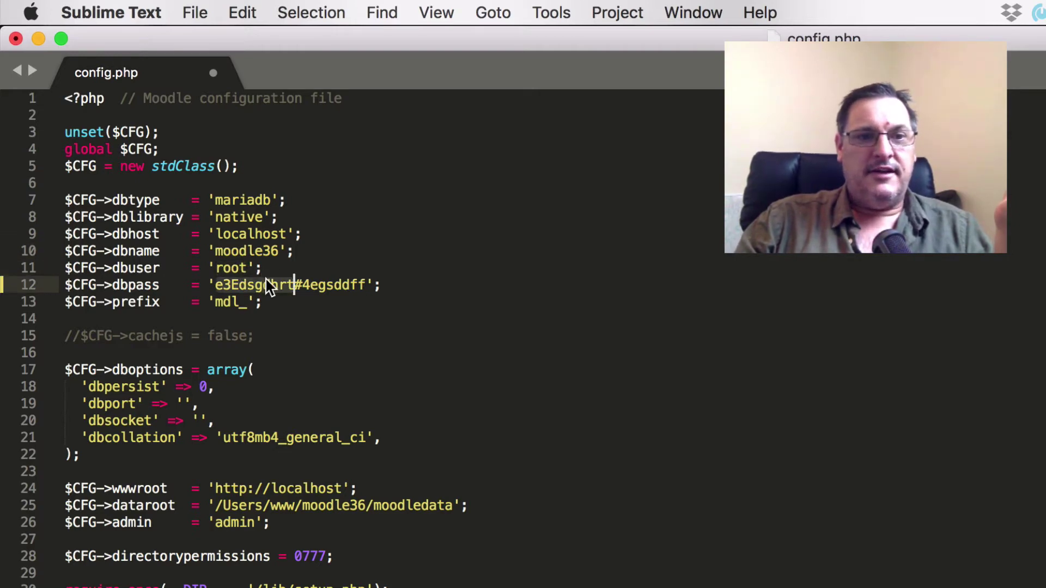
click(316, 300)
double_click(229, 289)
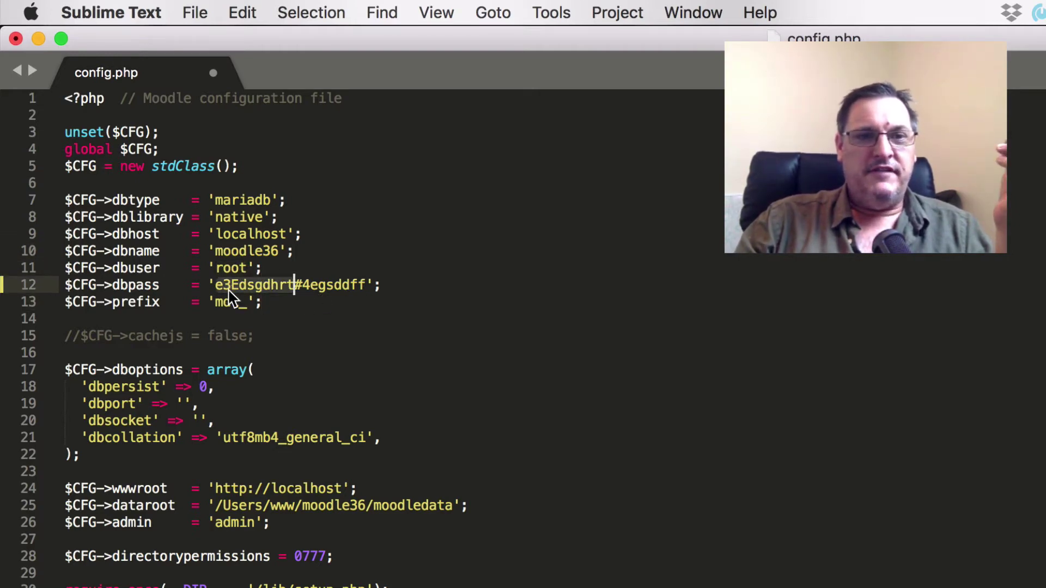
click(283, 302)
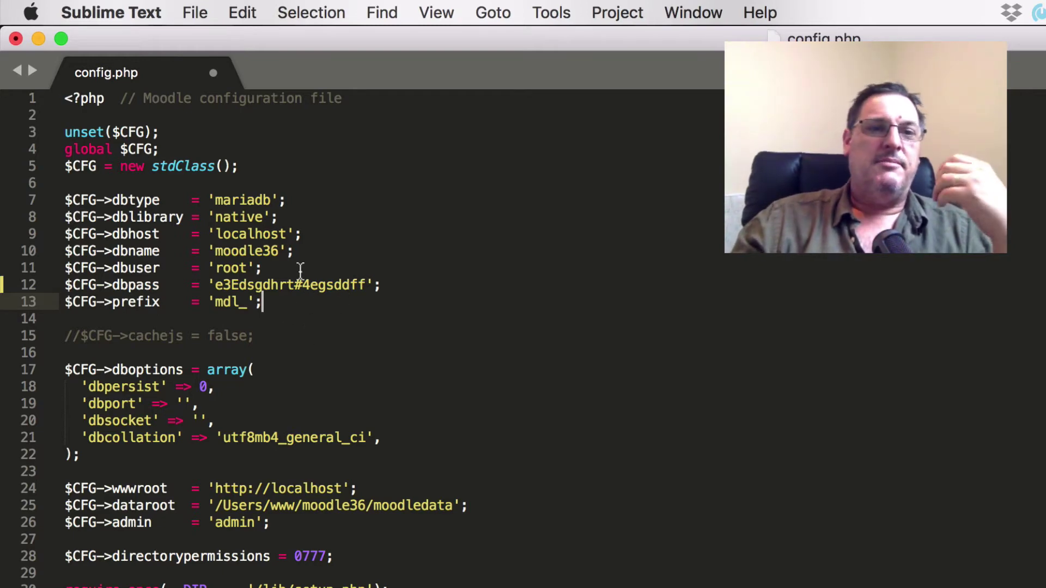
double_click(231, 252)
double_click(258, 290)
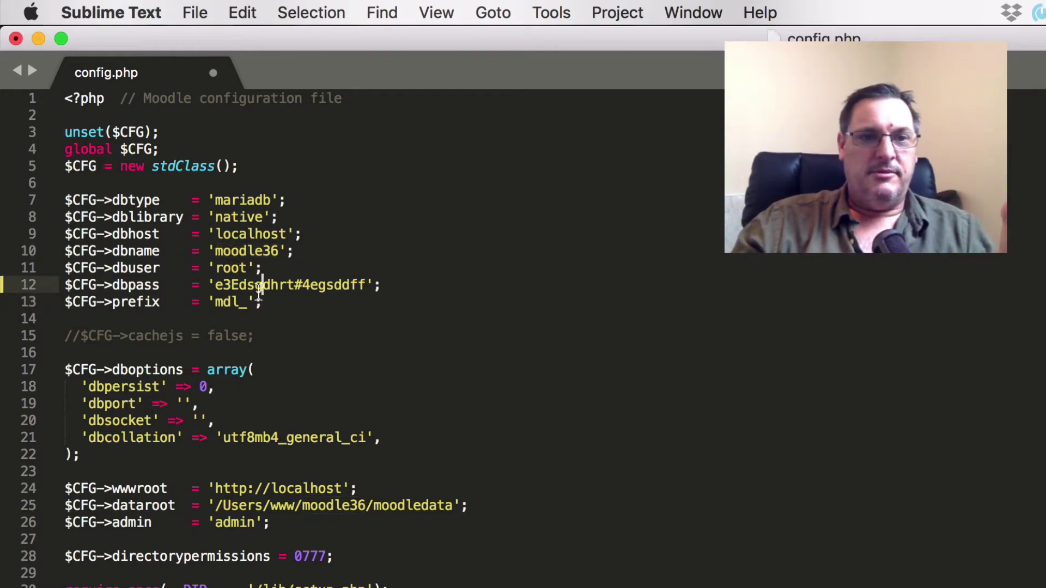
click(273, 303)
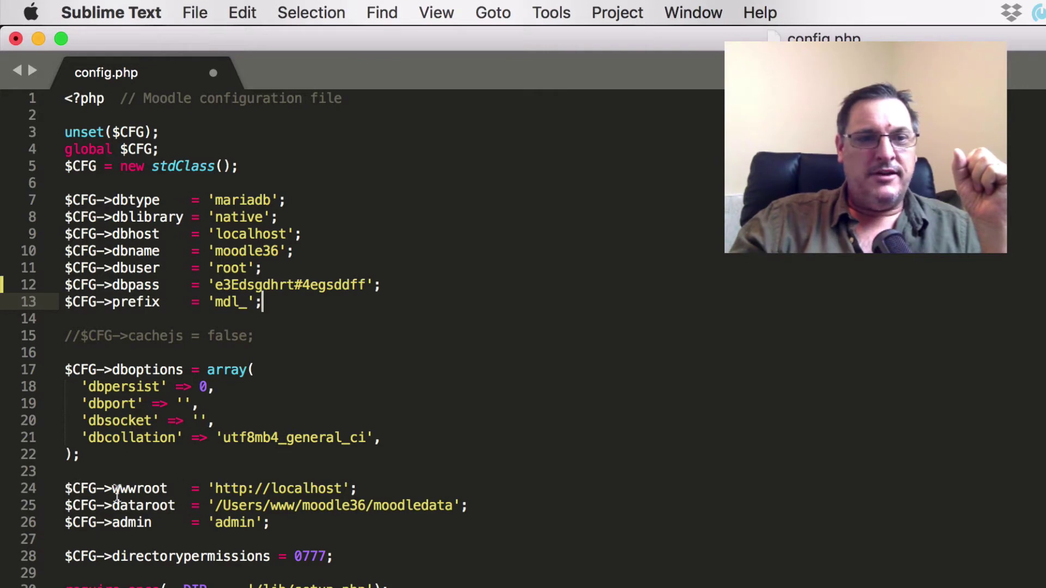
click(65, 488)
drag(64, 488, 168, 488)
click(253, 488)
click(286, 488)
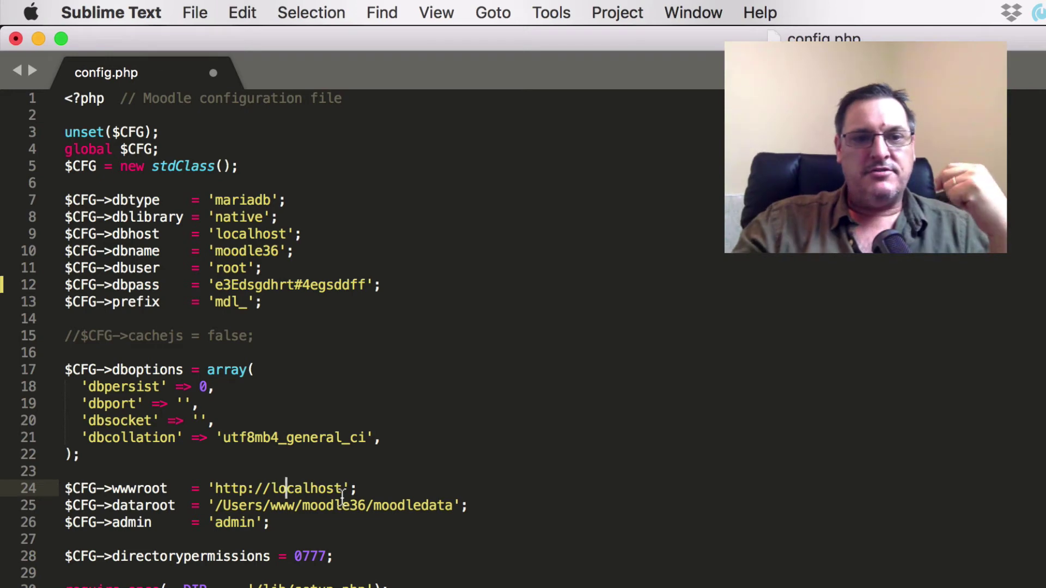
click(373, 483)
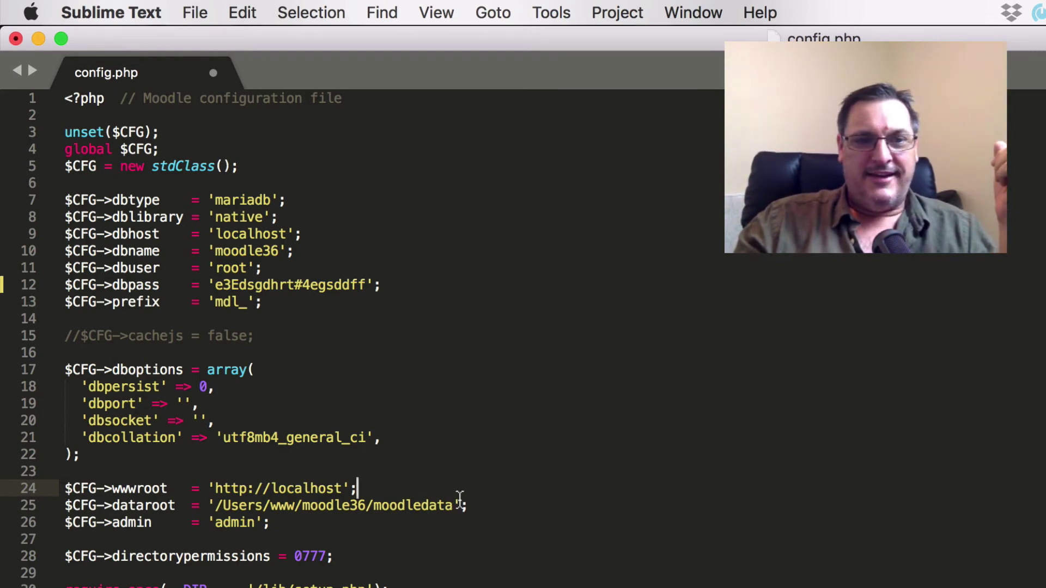
drag(457, 506, 215, 500)
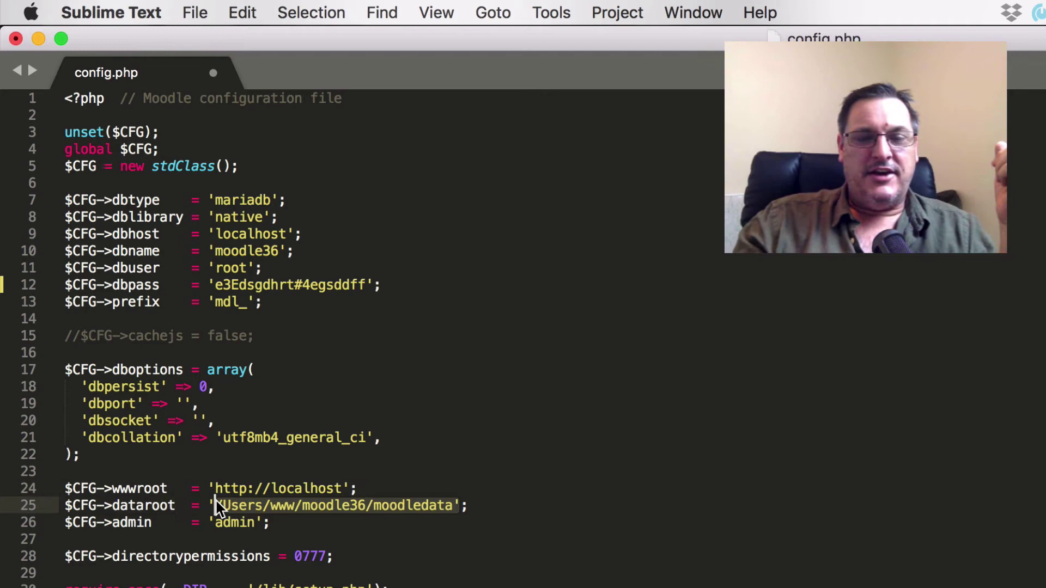
click(479, 495)
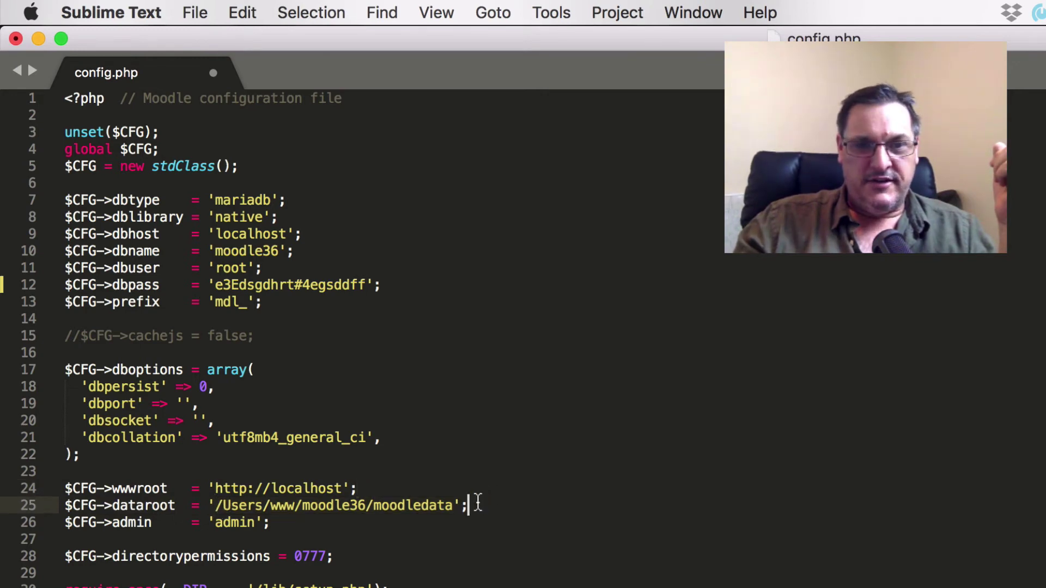
click(479, 506)
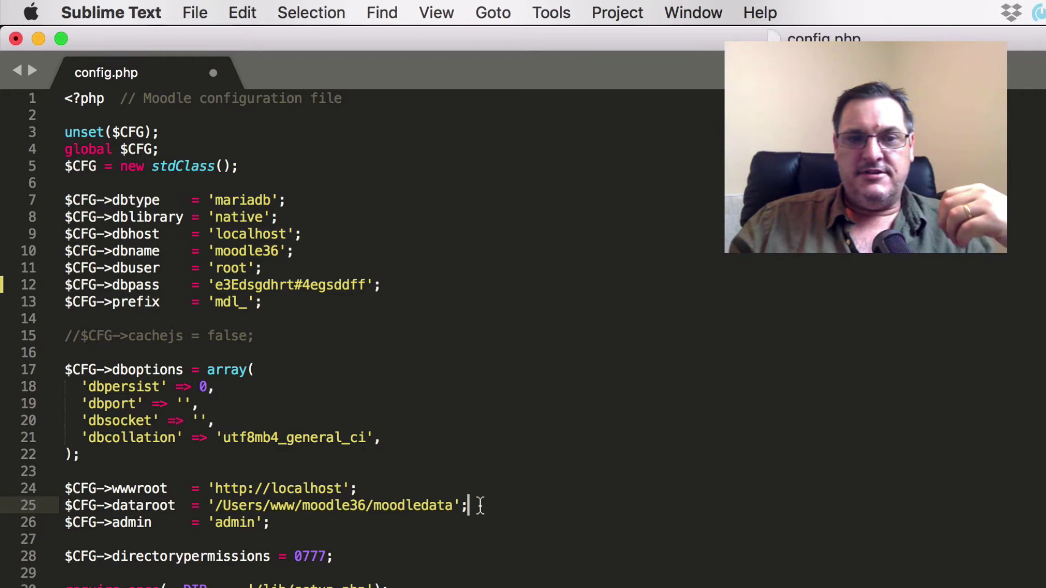
drag(454, 506, 222, 506)
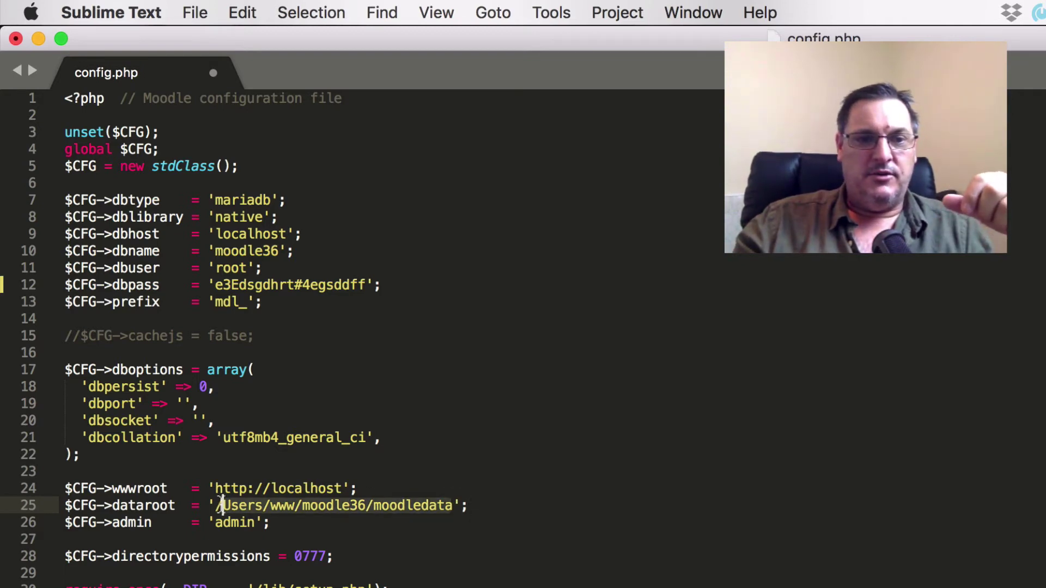
click(322, 523)
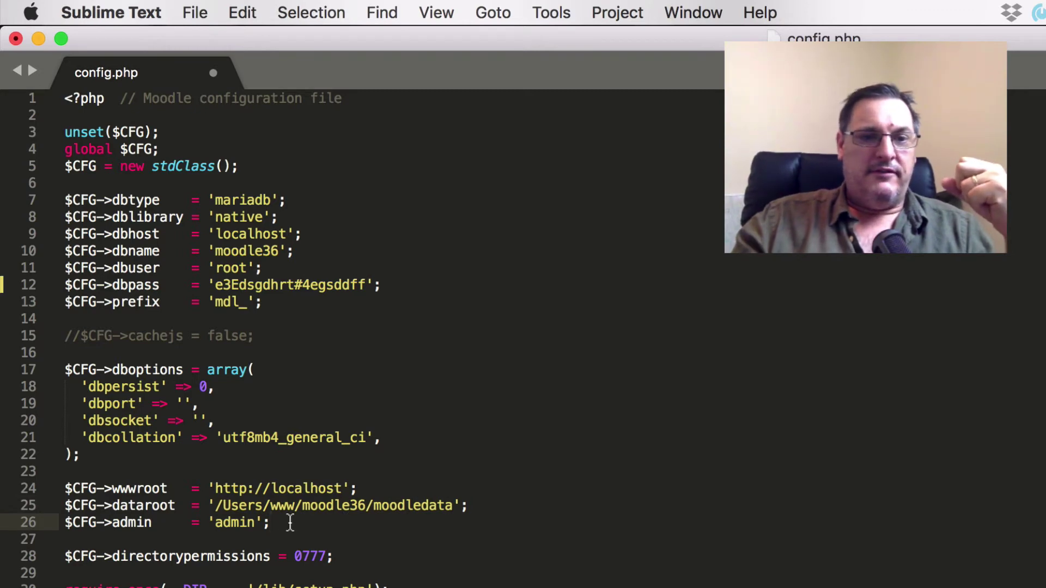
click(310, 507)
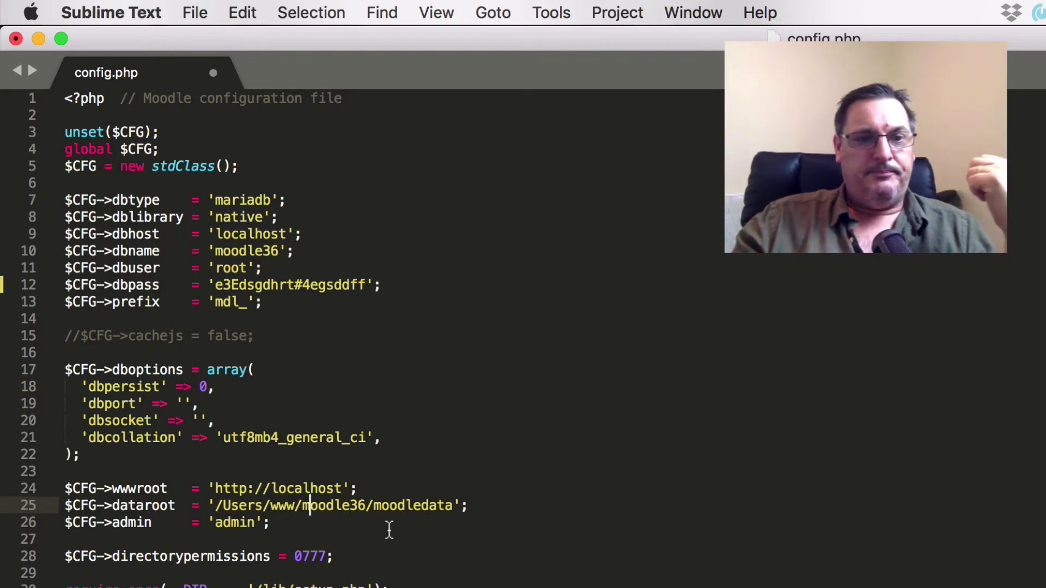
click(436, 553)
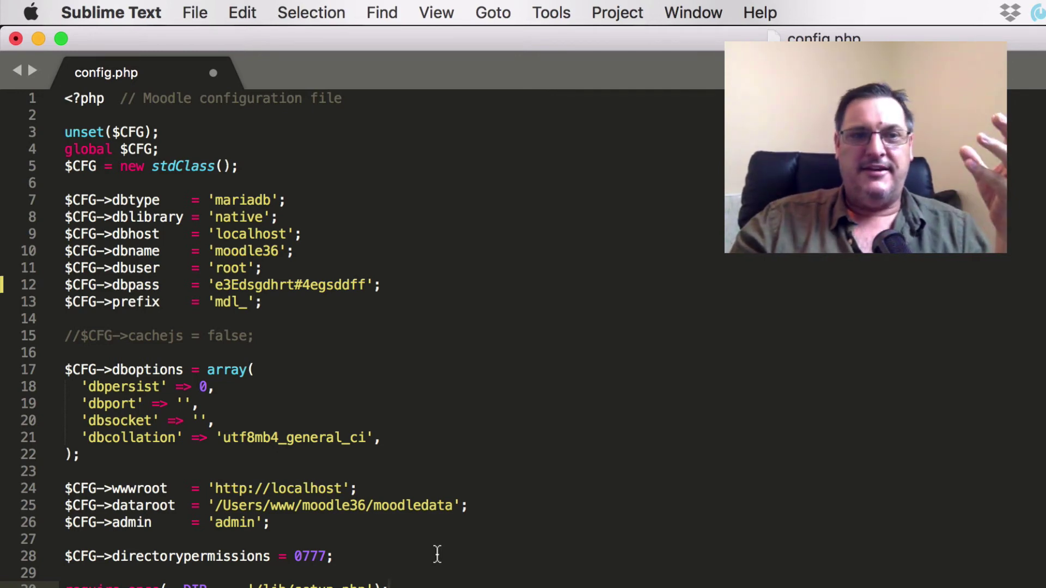
double_click(252, 251)
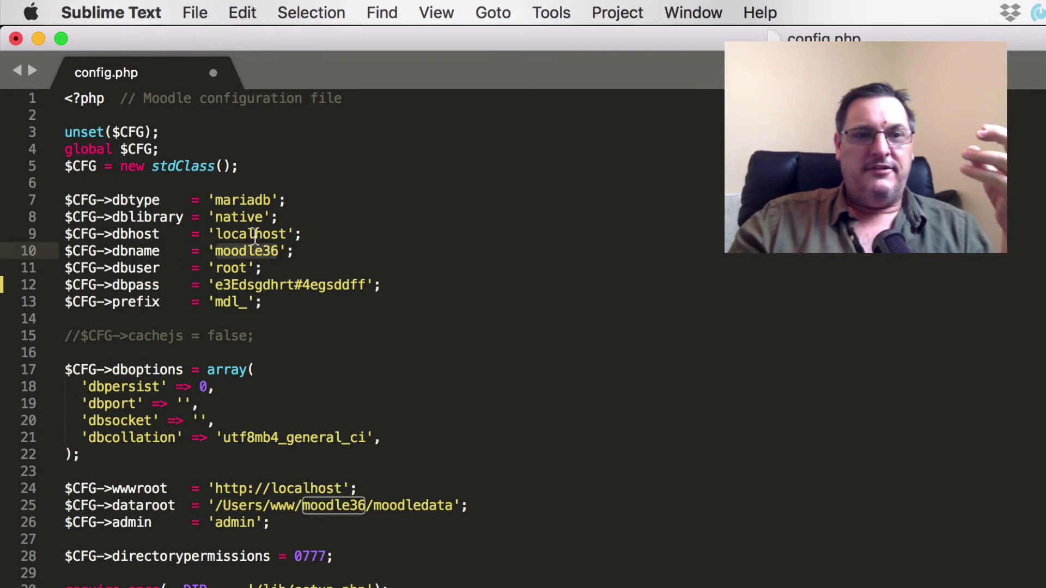
click(231, 269)
double_click(232, 268)
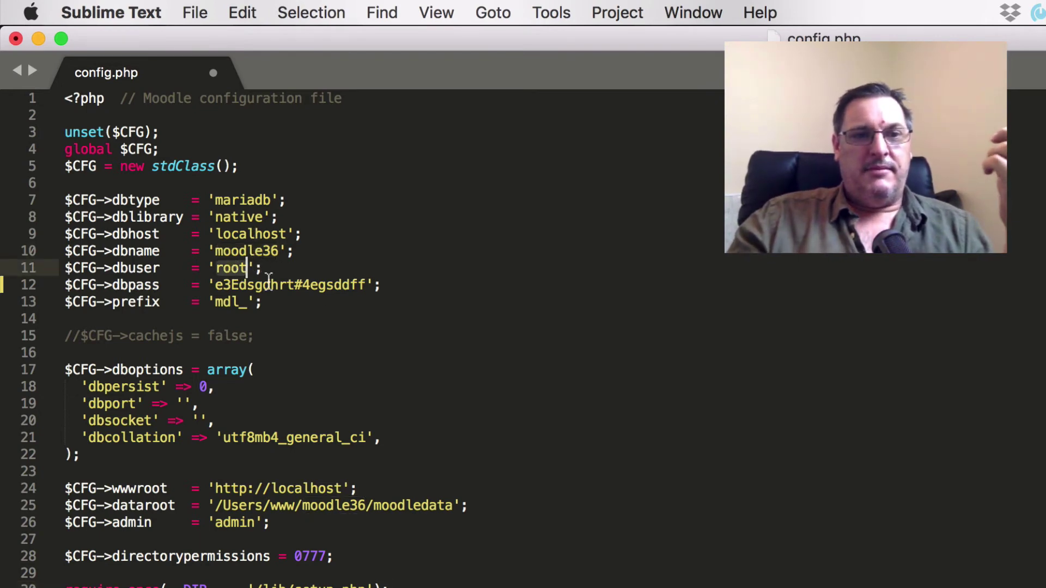
click(269, 284)
click(290, 299)
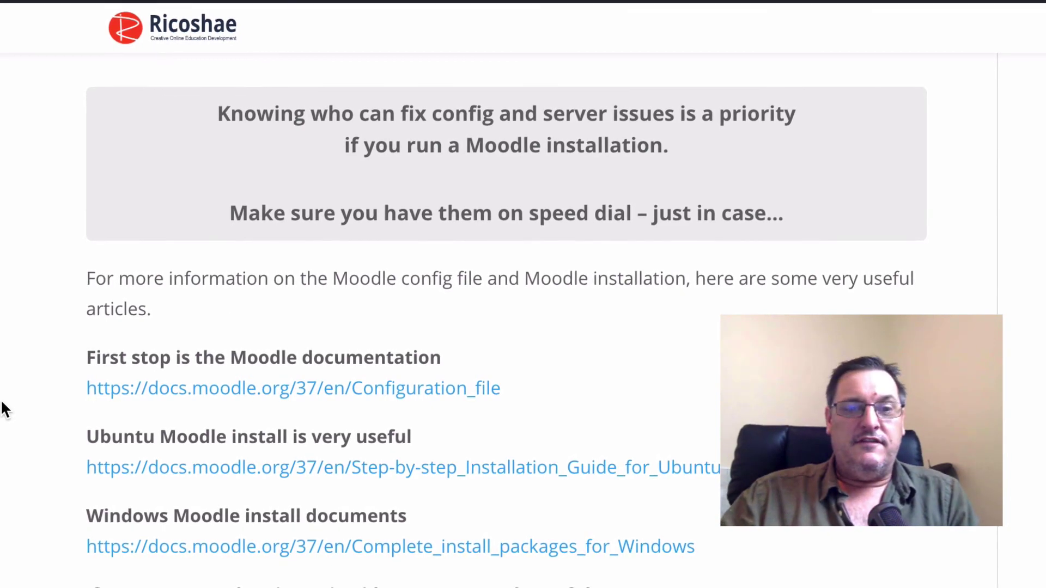
scroll(5, 396, down, 3)
scroll(6, 402, down, 1)
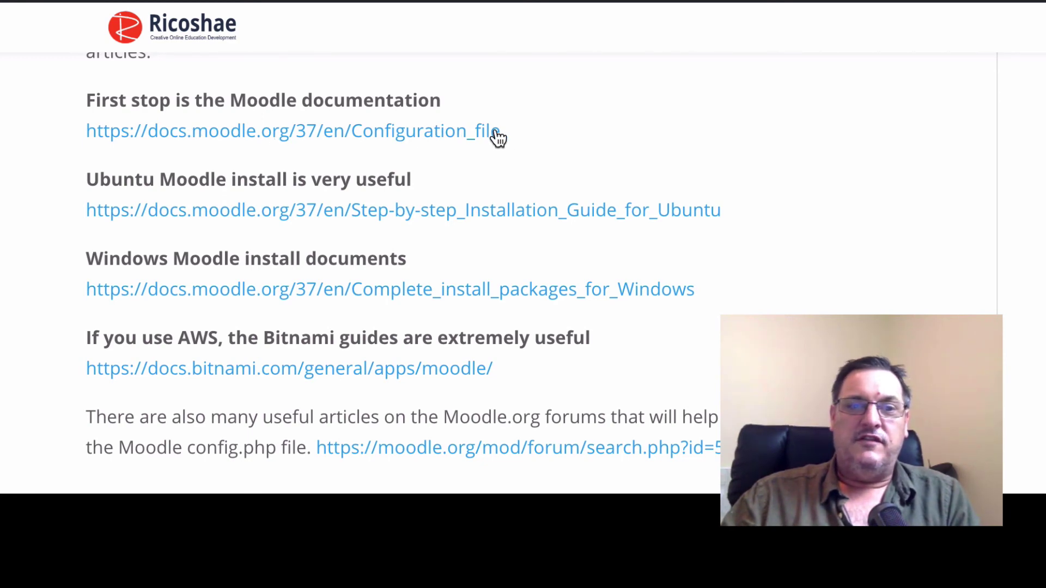
drag(522, 136, 353, 131)
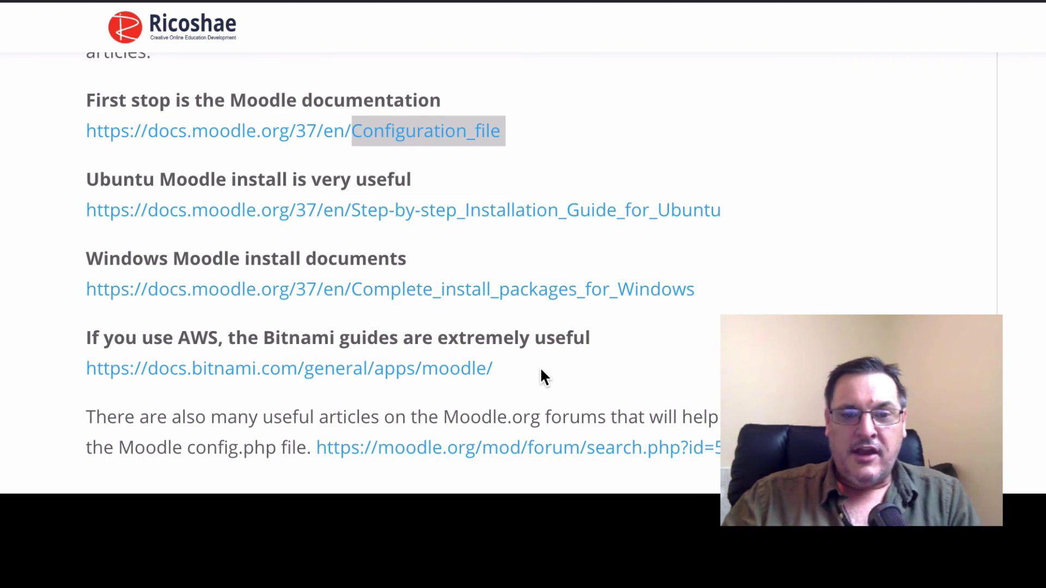
scroll(541, 376, up, 15)
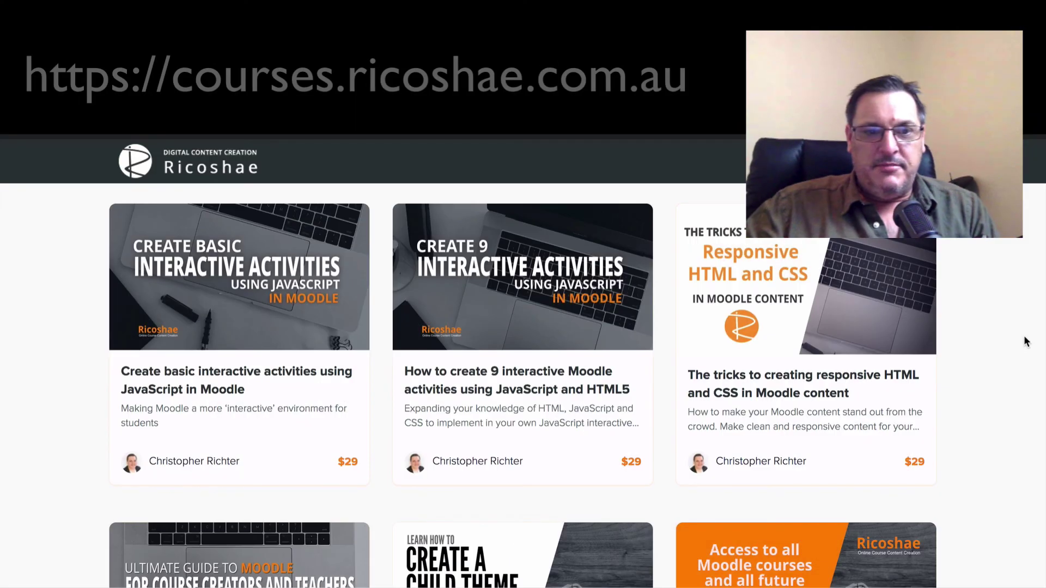
scroll(1026, 342, down, 3)
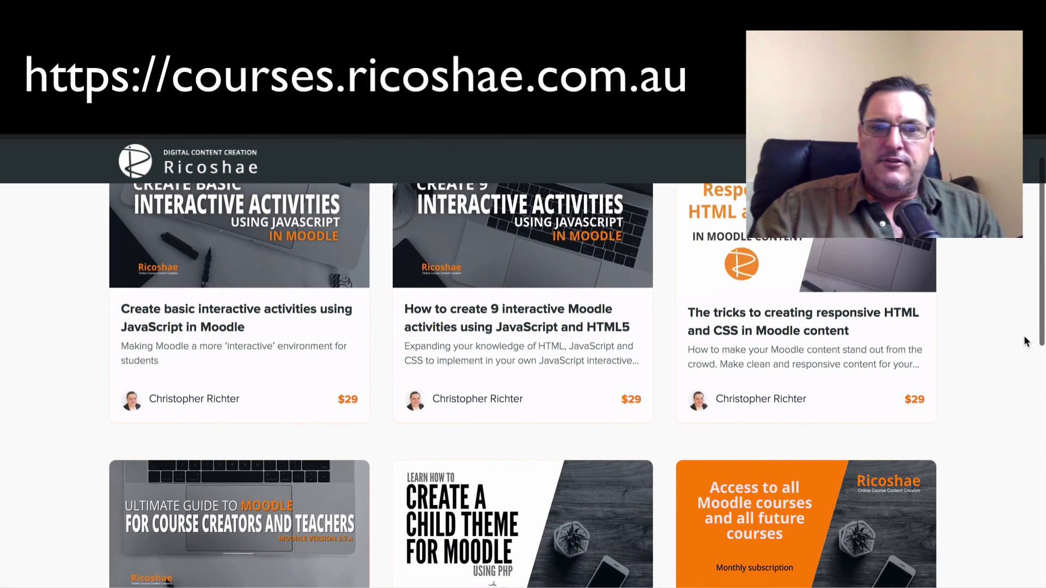
scroll(1026, 342, down, 2)
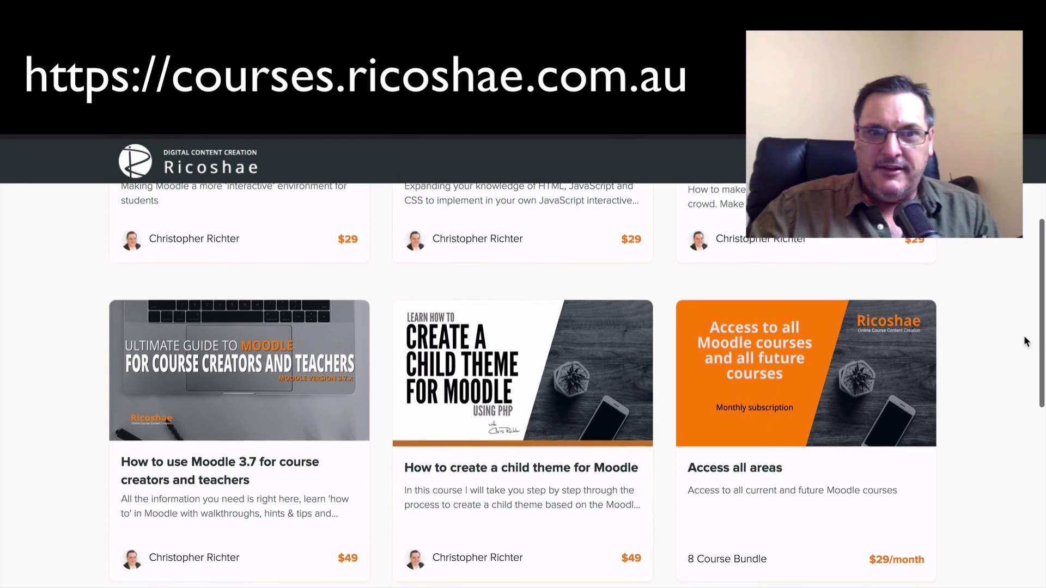
scroll(1027, 342, down, 3)
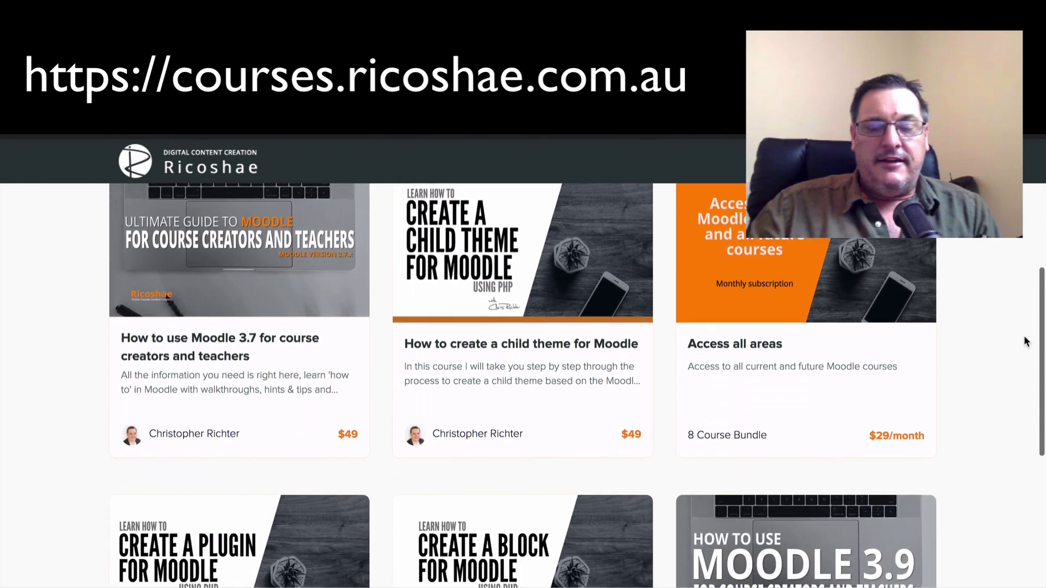
scroll(1027, 342, down, 3)
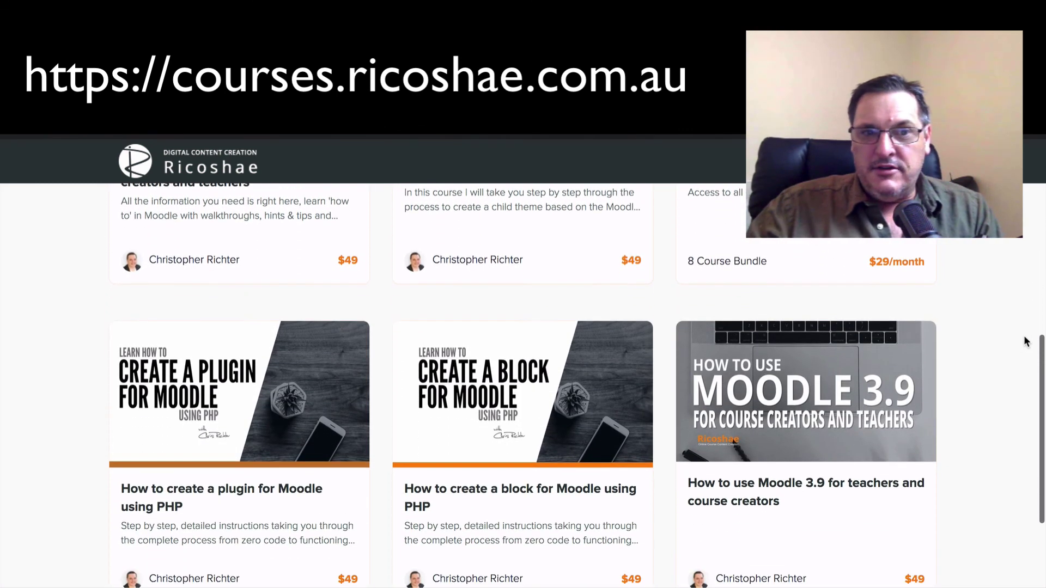